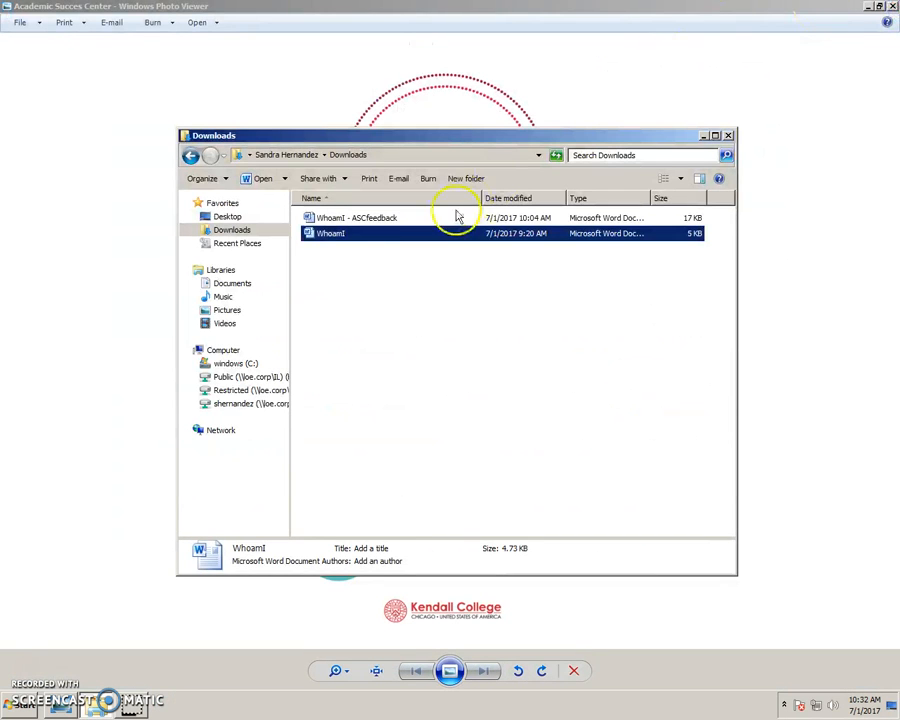
Open the document "WhoamI - ASCfeedback" from the Downloads folder.
left_click(357, 219)
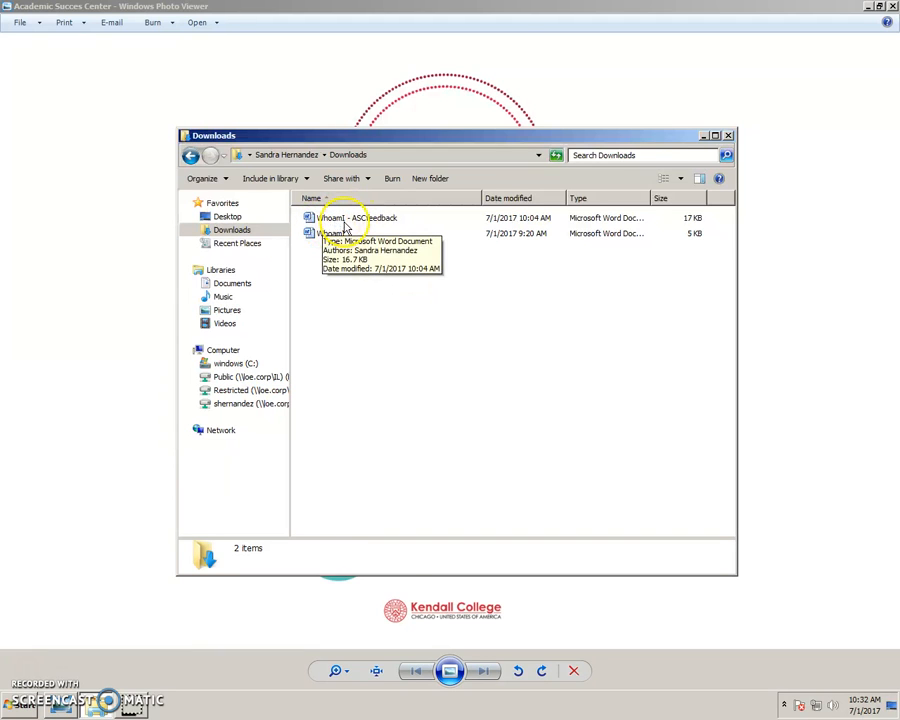
left_click(345, 222)
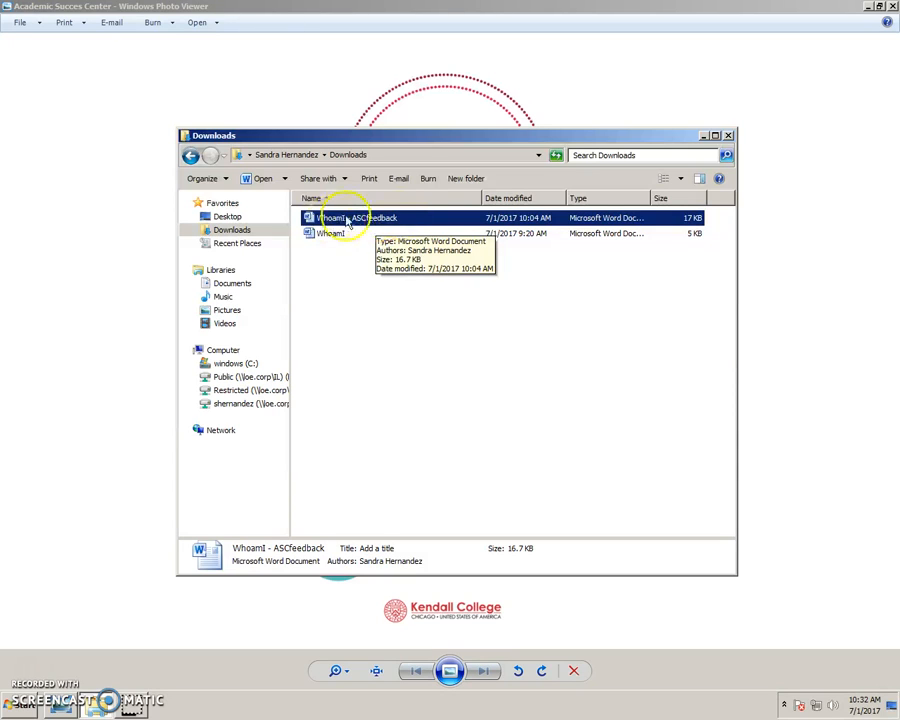
double_click(379, 221)
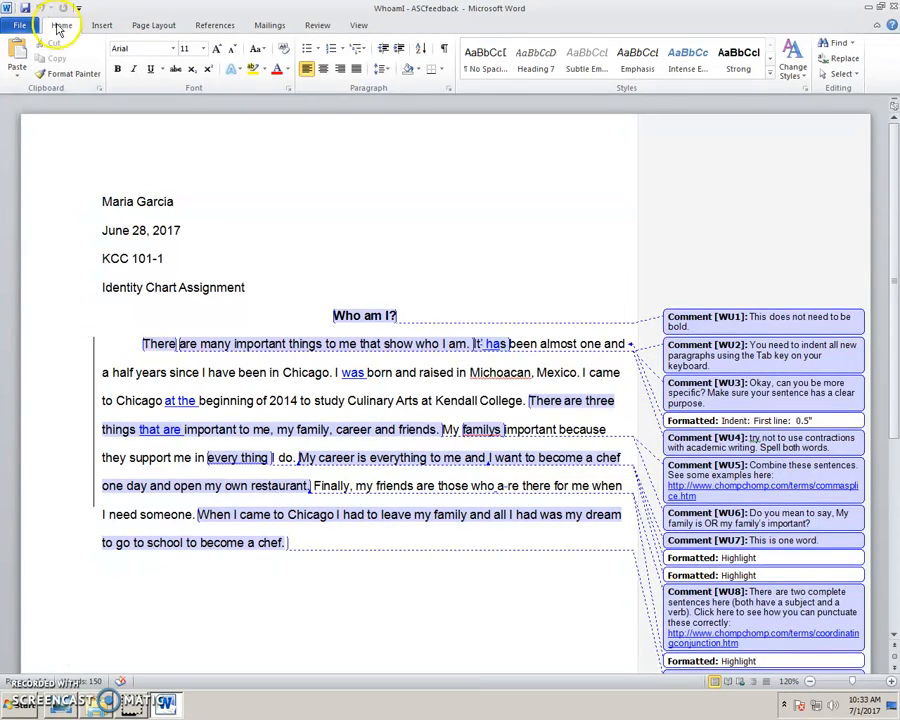
Turn off Track Changes for the feedback document.
left_click(318, 25)
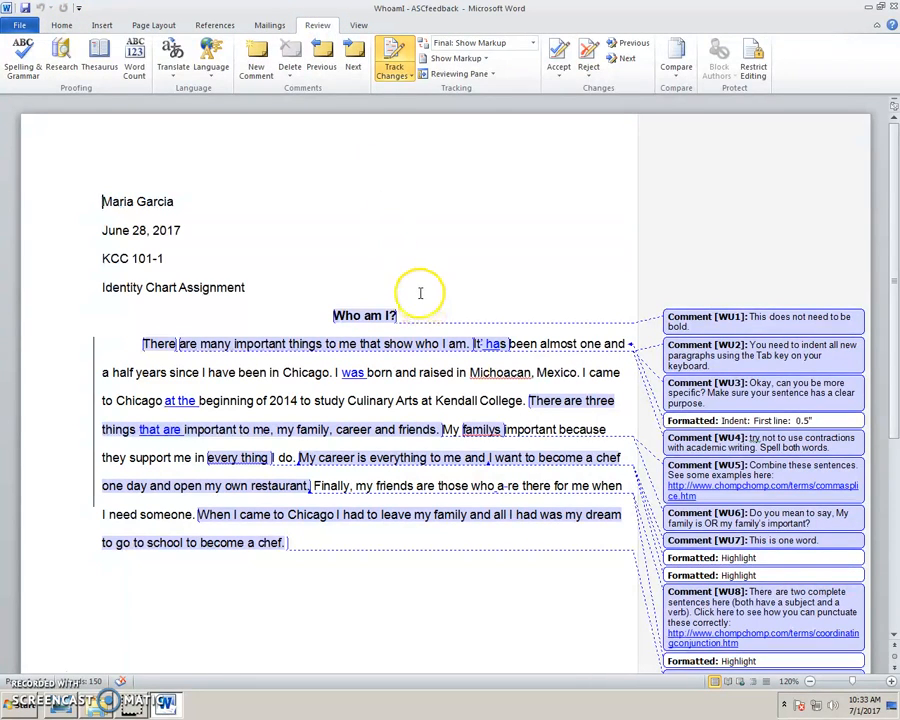
left_click(394, 50)
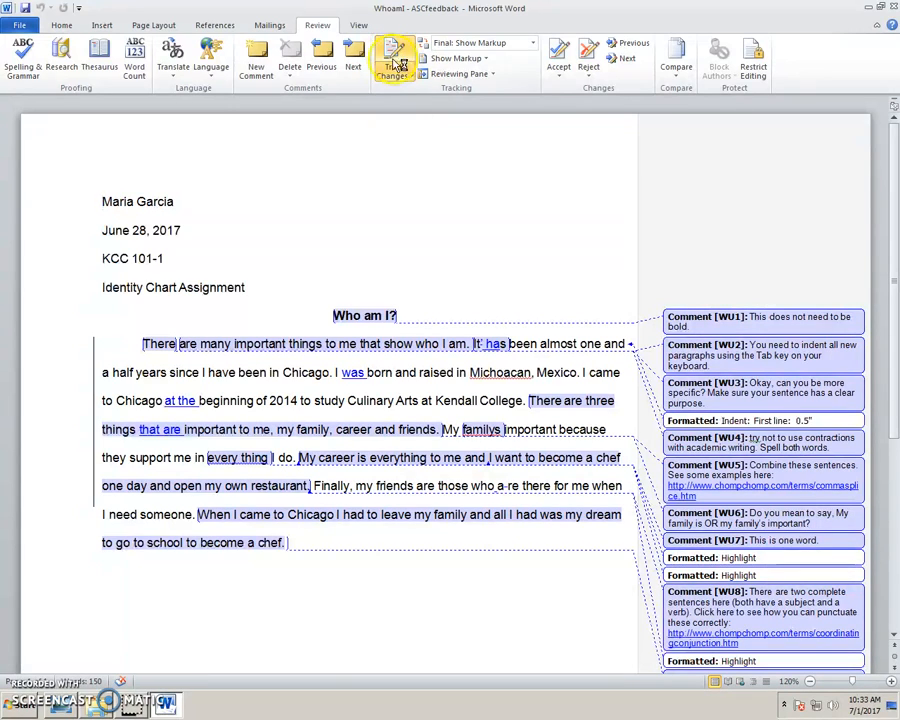
left_click(418, 152)
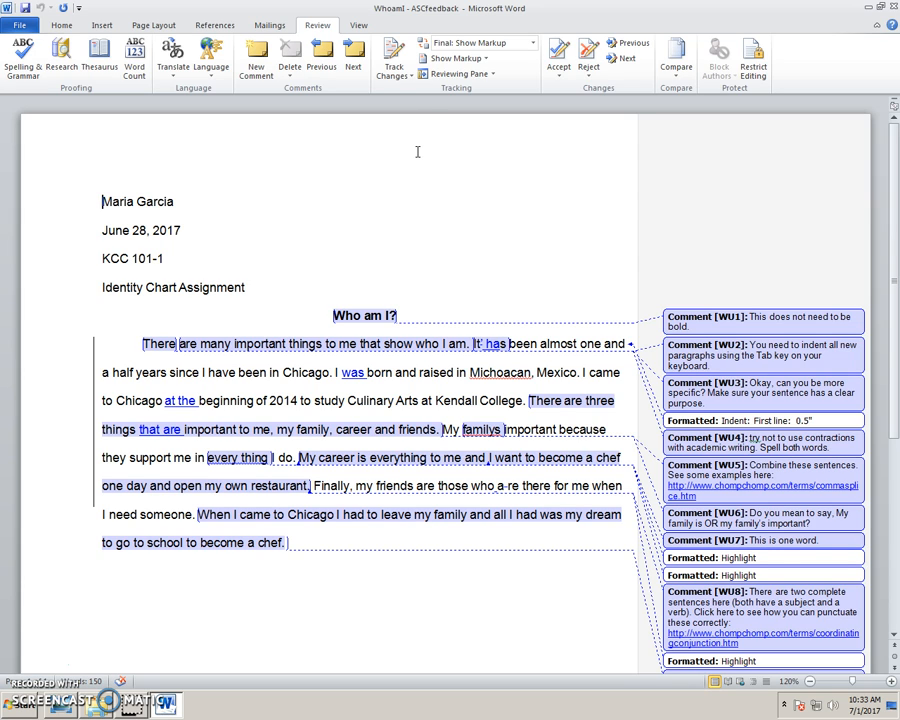
left_click(389, 174)
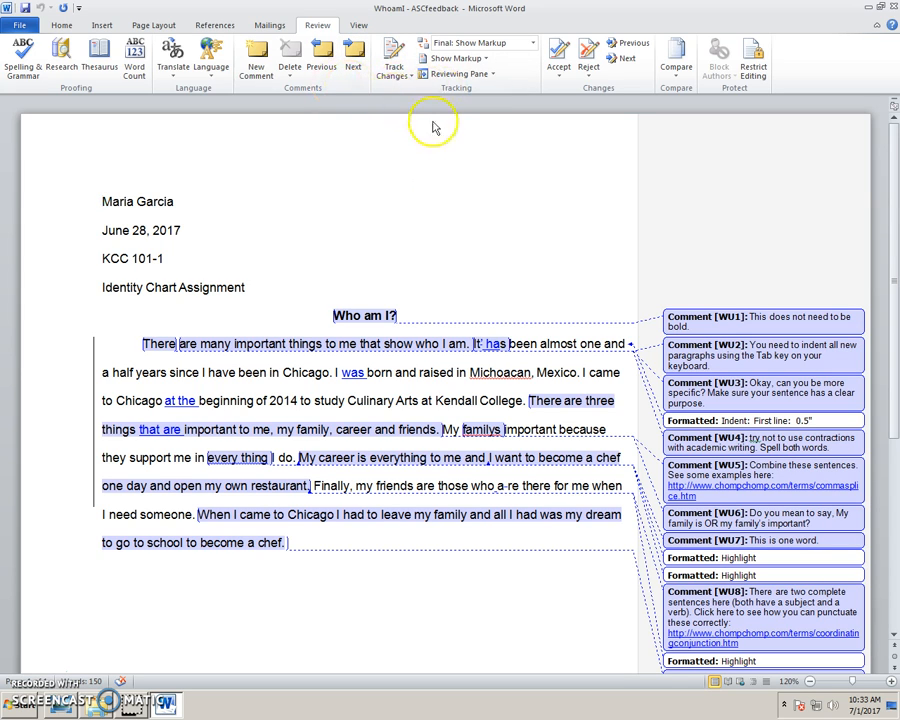
View the document as Original without markup, and return the display to Final: Show Markup.
left_click(535, 44)
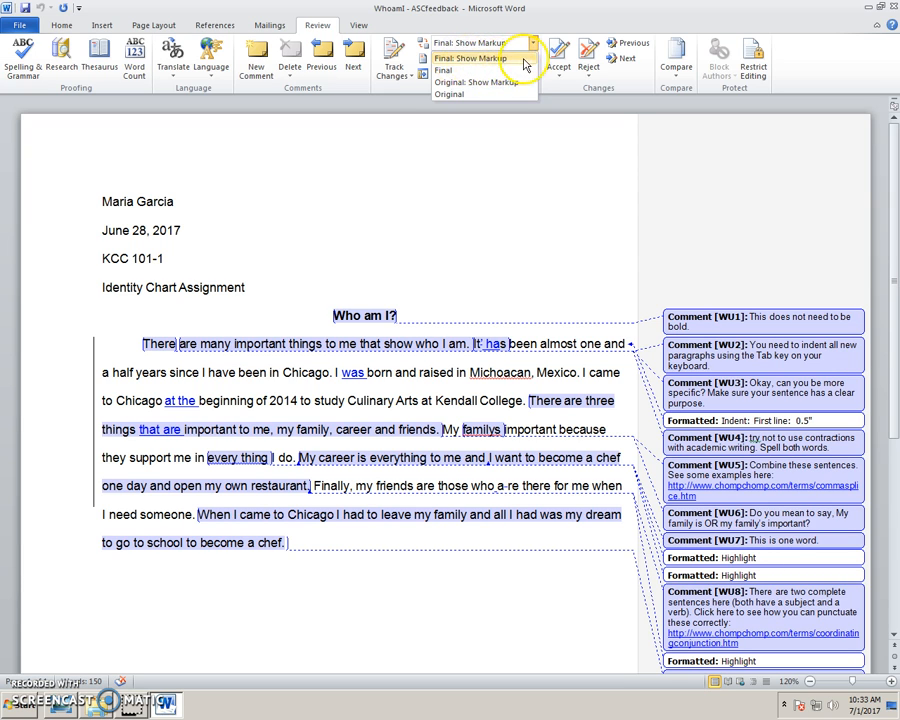
left_click(466, 94)
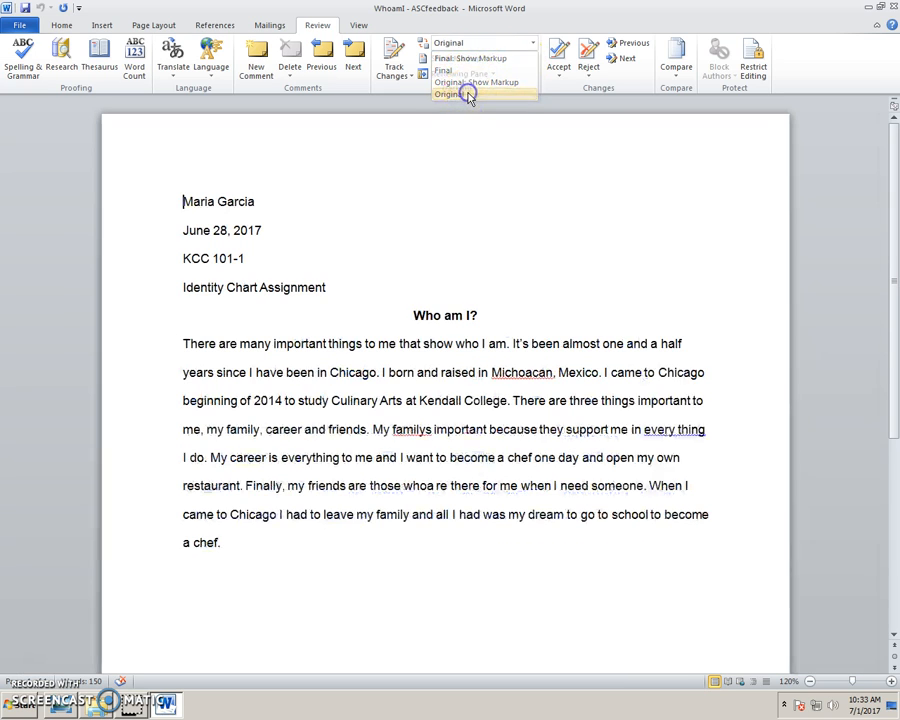
left_click(533, 45)
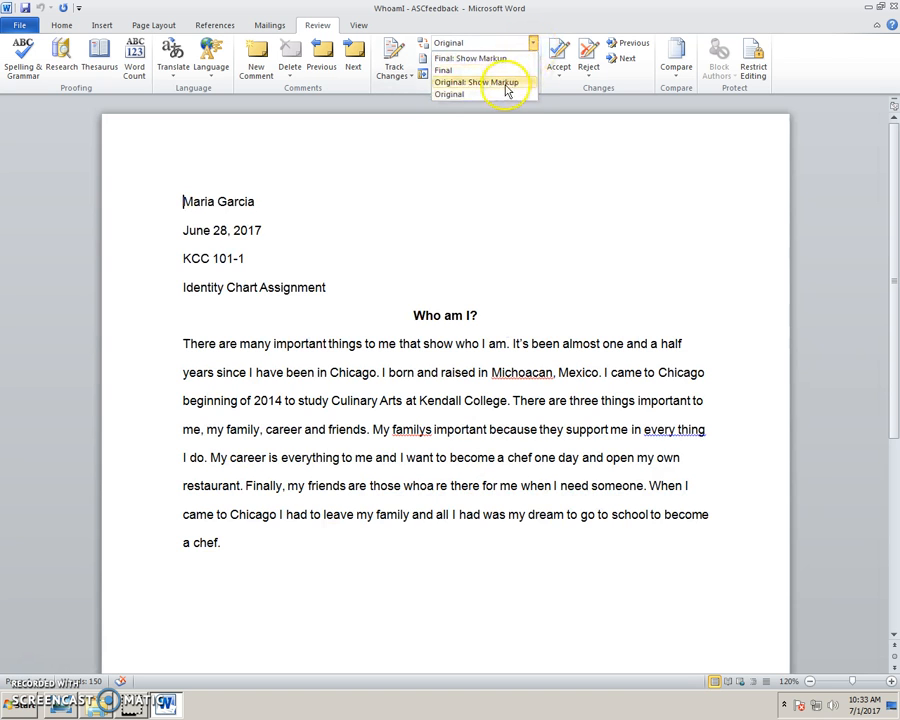
left_click(500, 58)
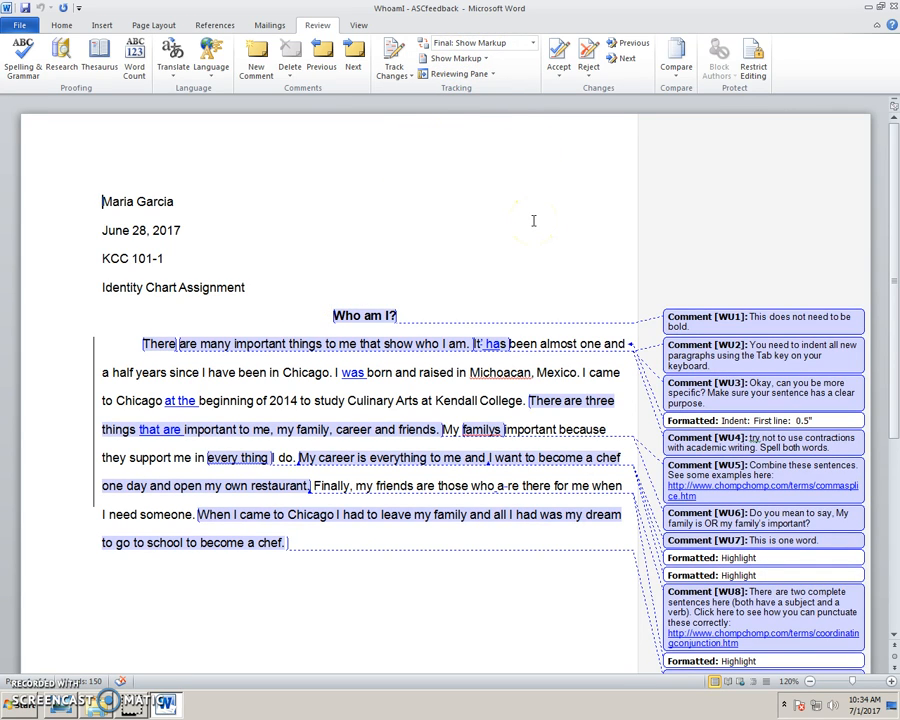
Examine comments WU1 to WU7 one by one and match each to the essay passage it is linked to.
left_click(55, 26)
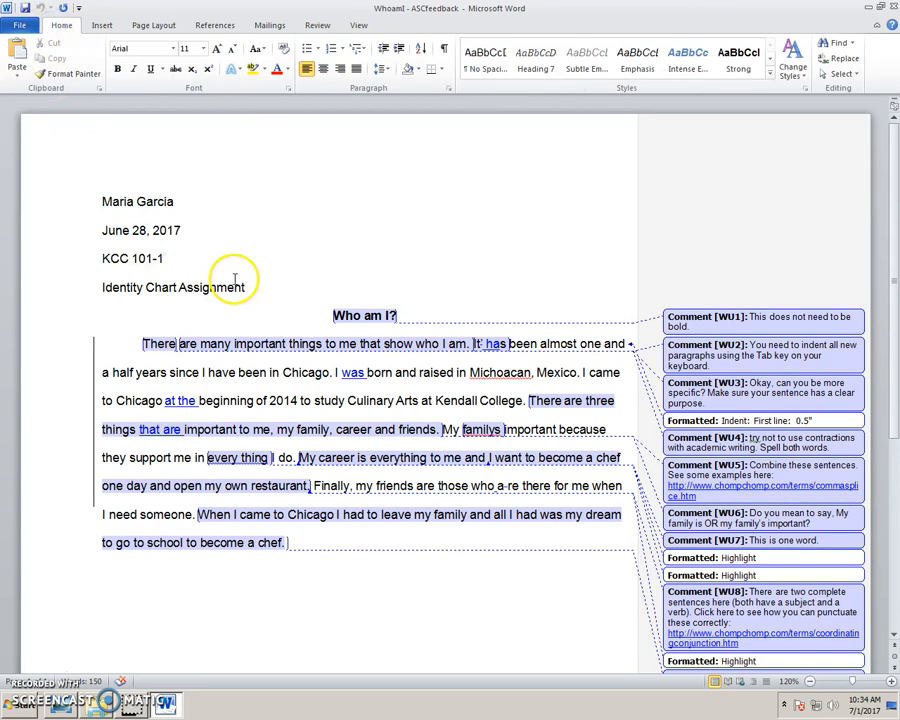
left_click(888, 680)
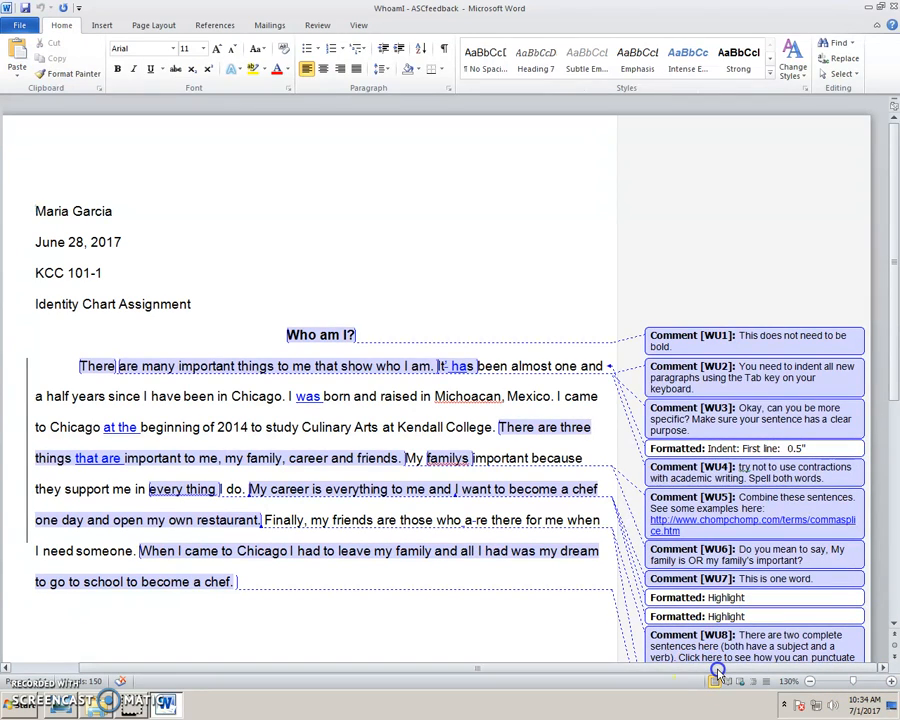
scroll(795, 535, "down", 2)
scroll(466, 536, "down", 1)
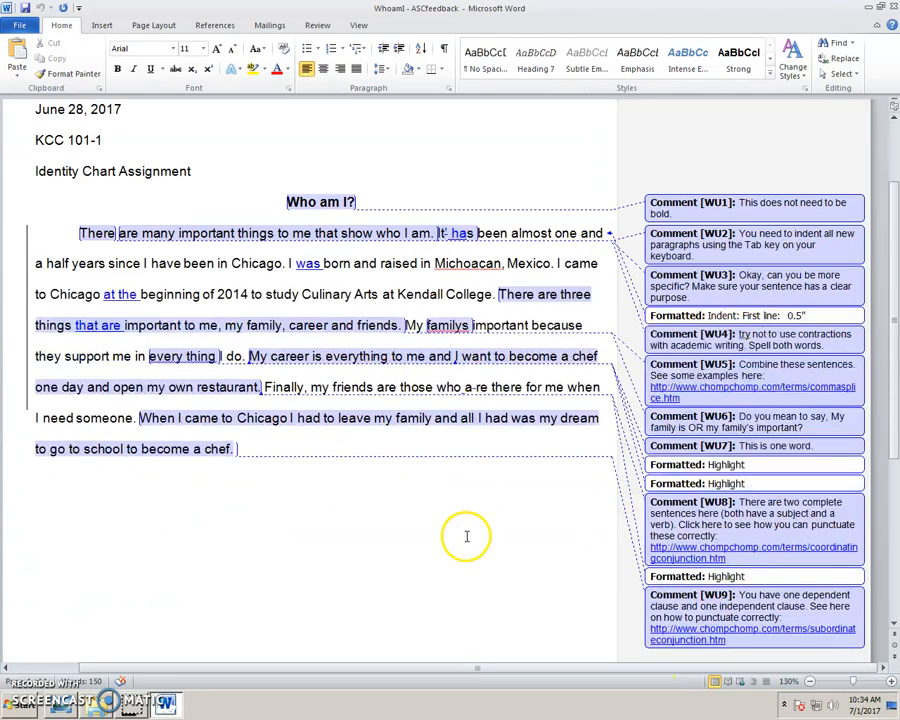
scroll(466, 536, "up", 1)
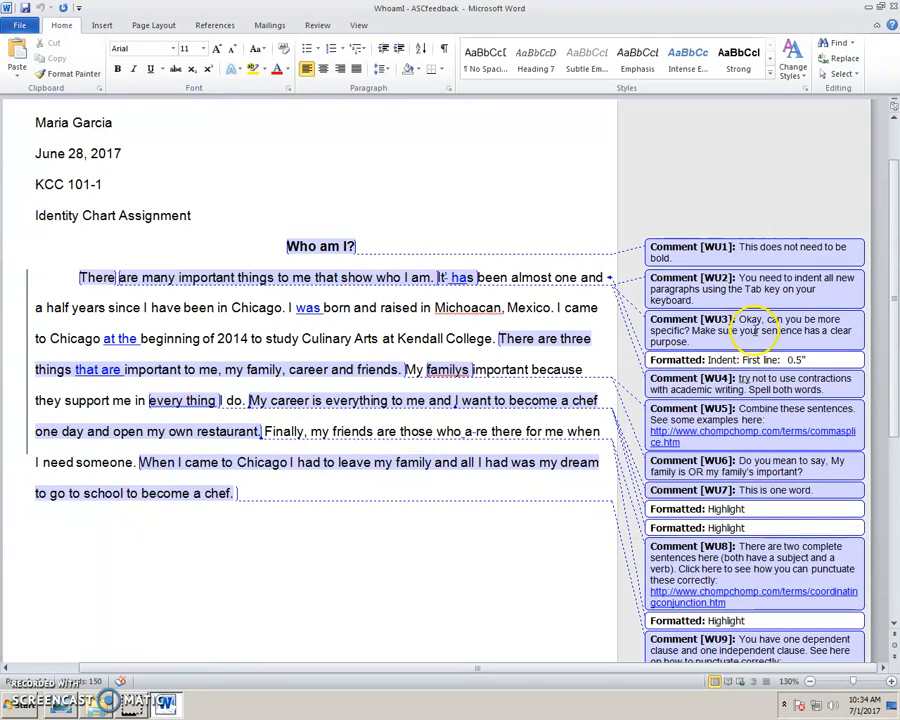
left_click(664, 256)
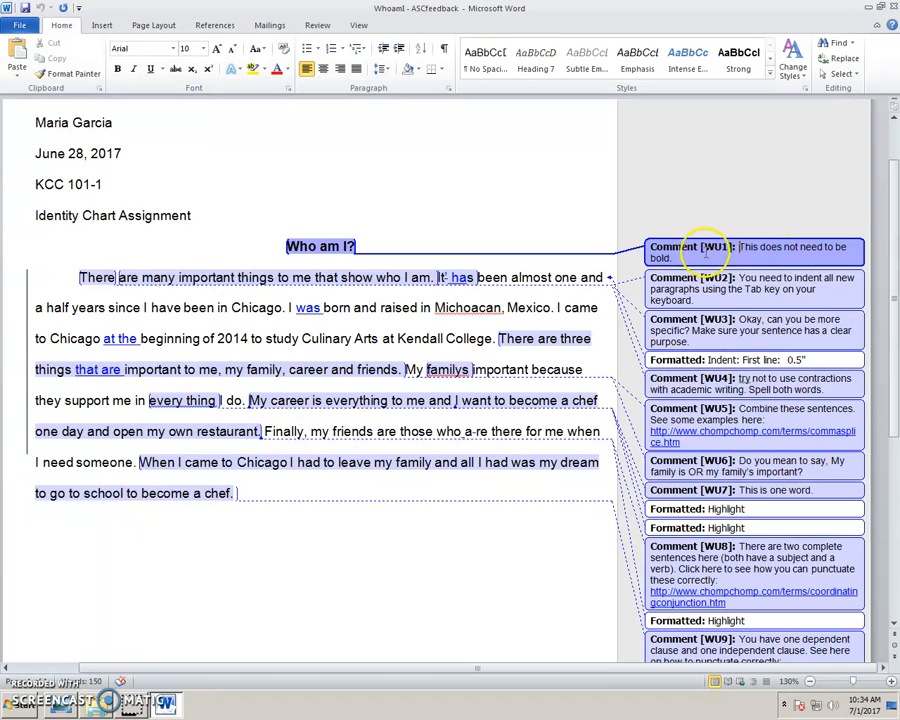
left_click(662, 284)
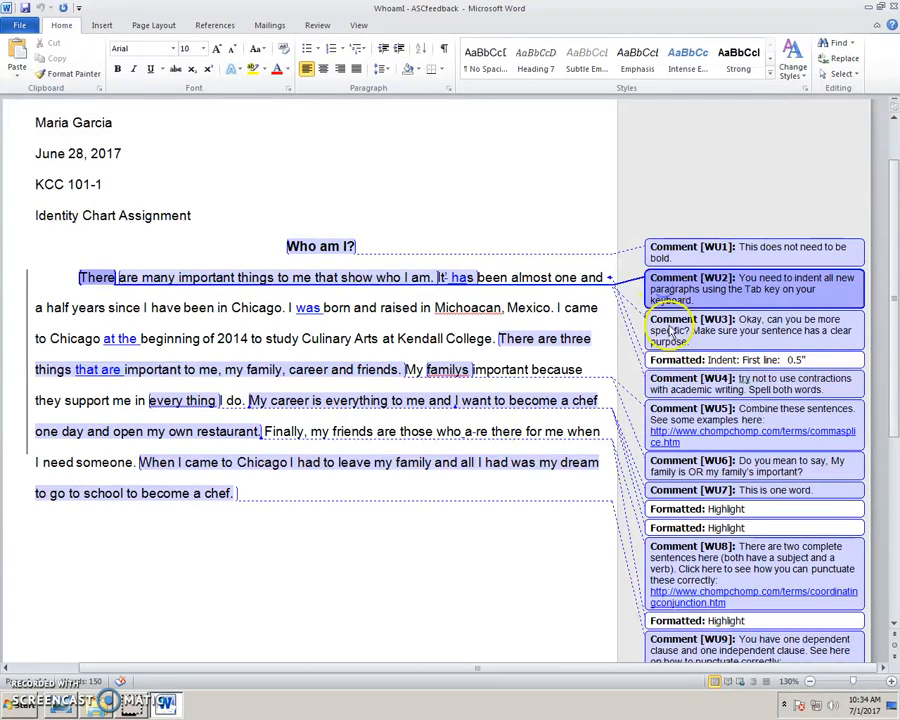
left_click(668, 326)
left_click(721, 250)
left_click(720, 282)
left_click(724, 337)
left_click(742, 253)
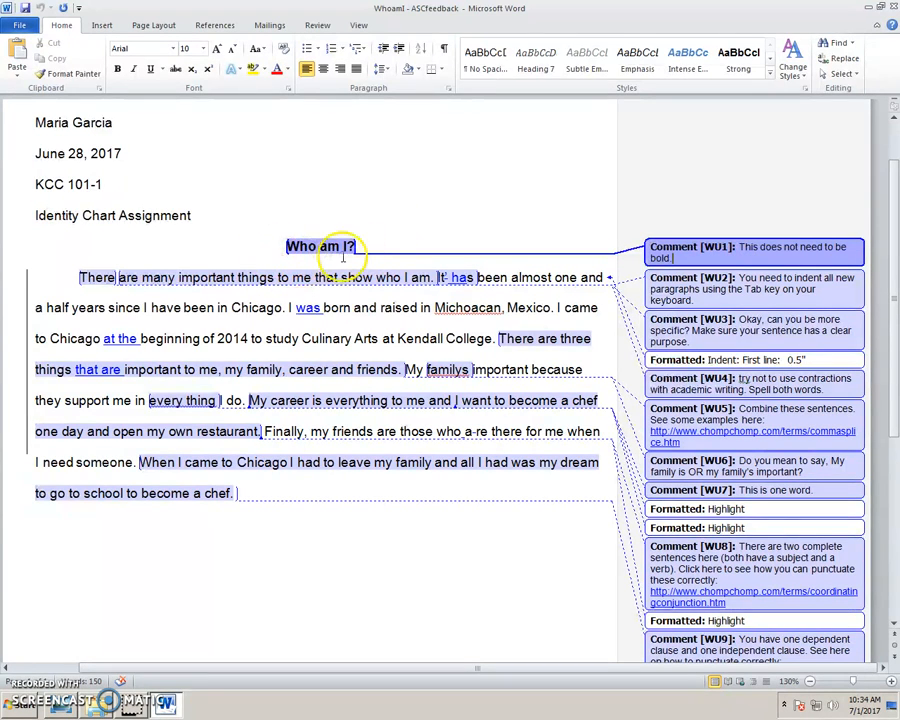
left_click(777, 290)
left_click(773, 320)
left_click(772, 383)
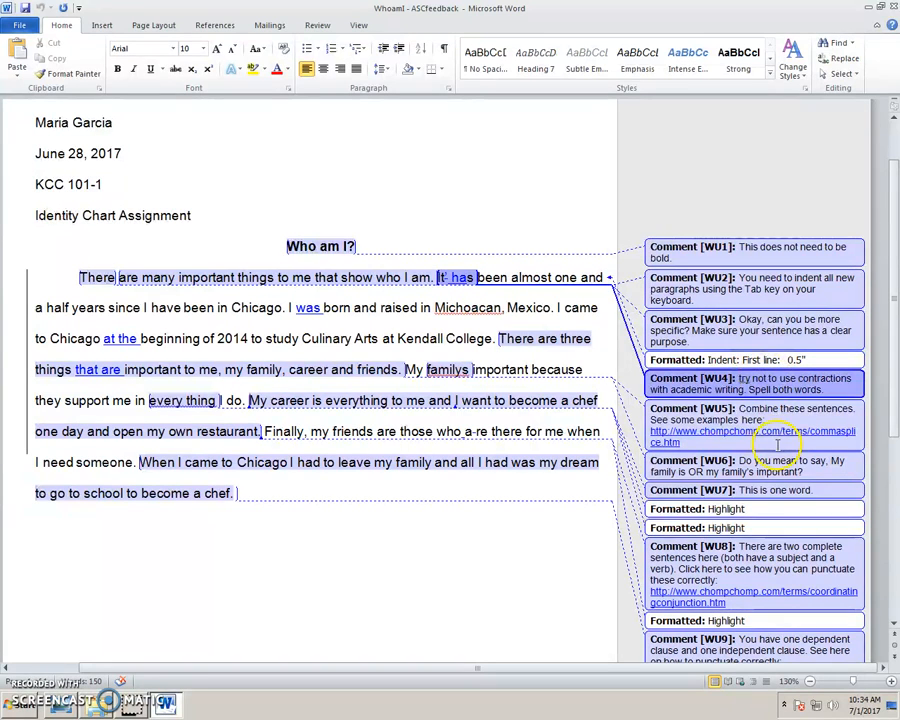
left_click(776, 432)
left_click(776, 464)
left_click(780, 490)
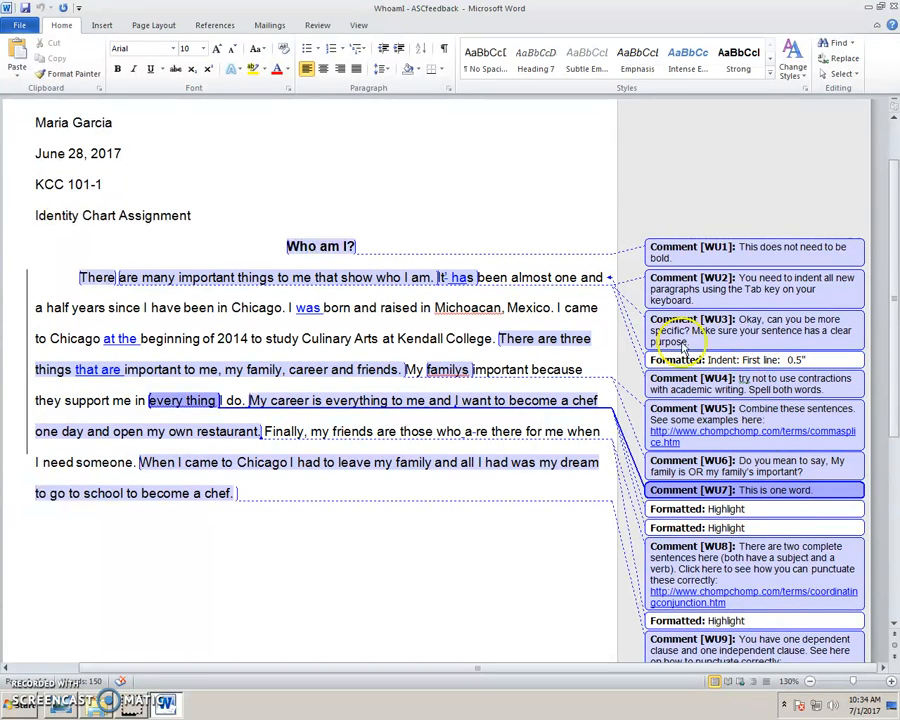
Delete the comment about the bold title and remove the bold formatting from the title "Who am I?".
left_click(688, 248)
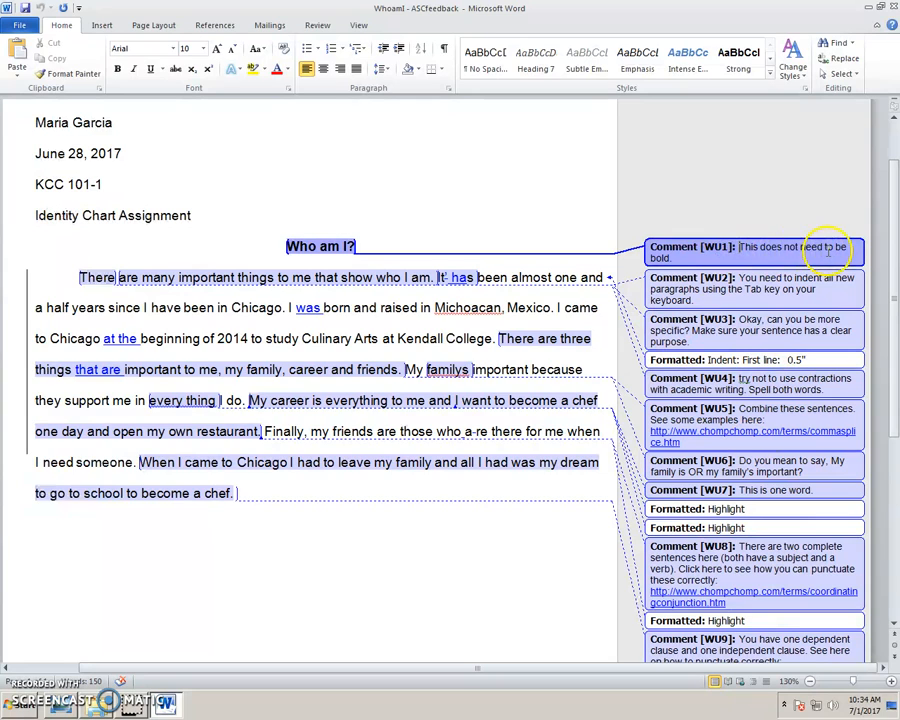
right_click(726, 250)
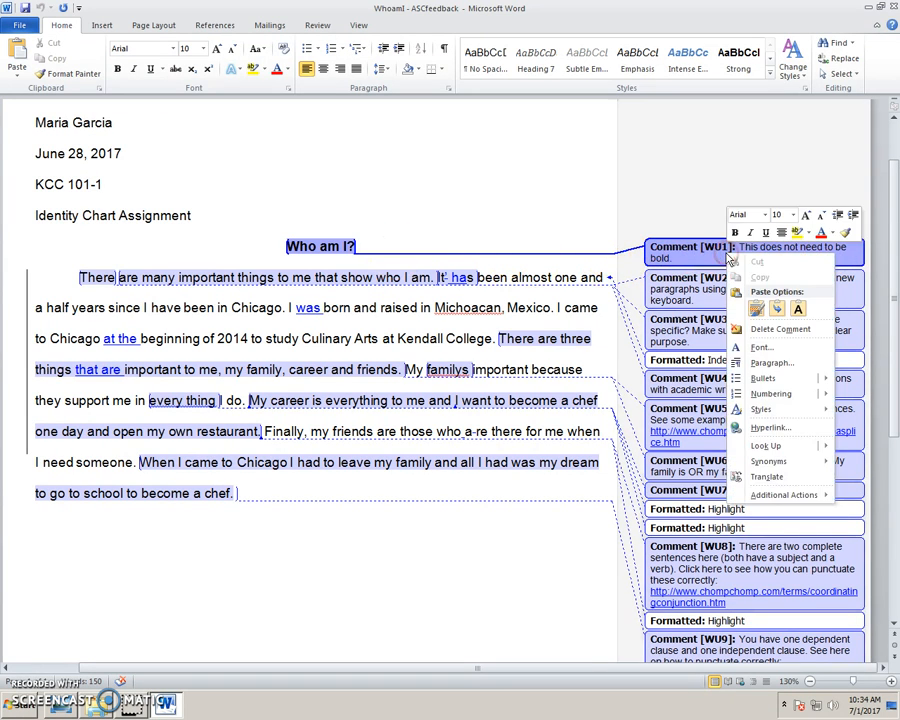
right_click(677, 252)
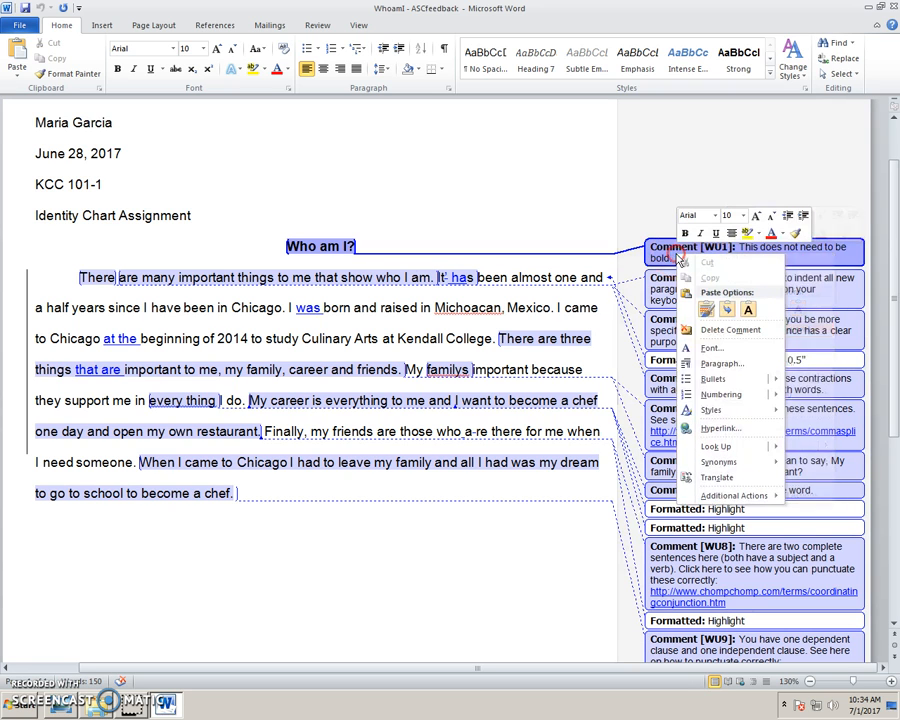
left_click(707, 331)
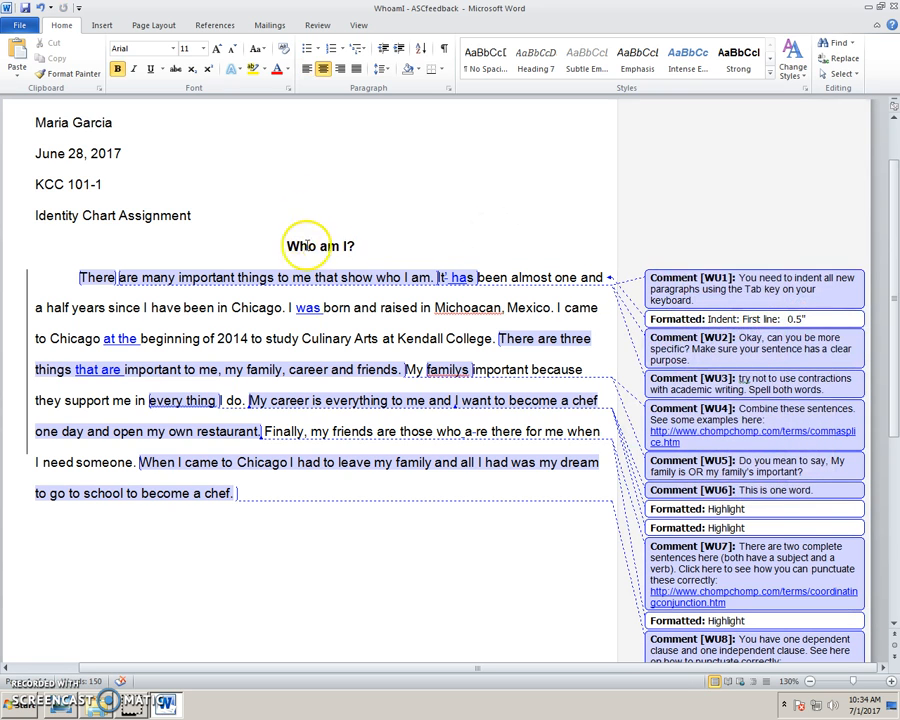
triple_click(328, 250)
left_click(117, 69)
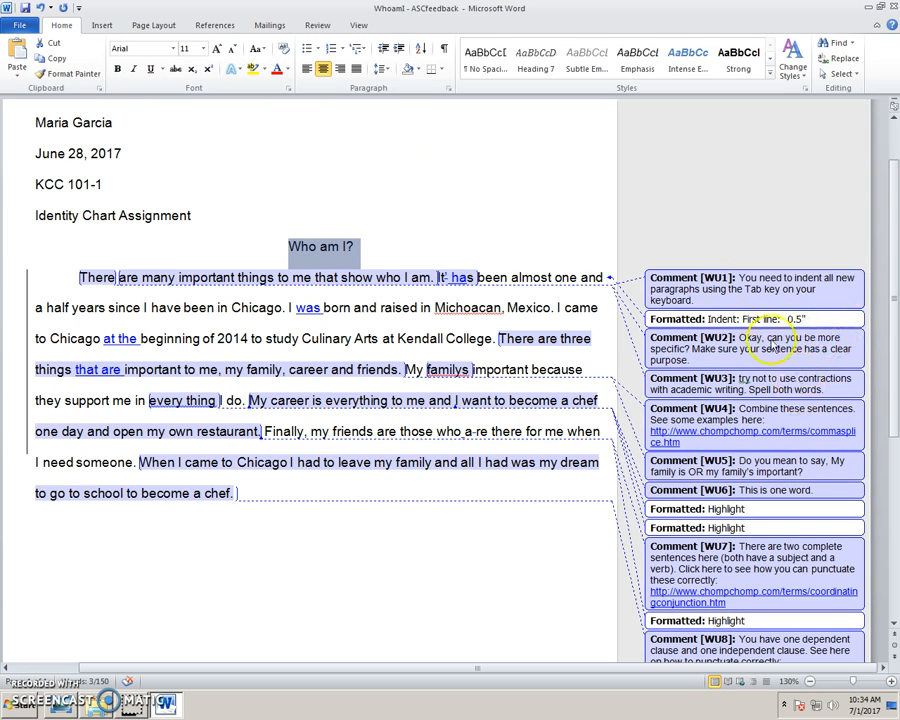
Delete the comment about indenting new paragraphs with the Tab key, attached to the word "There".
left_click(745, 285)
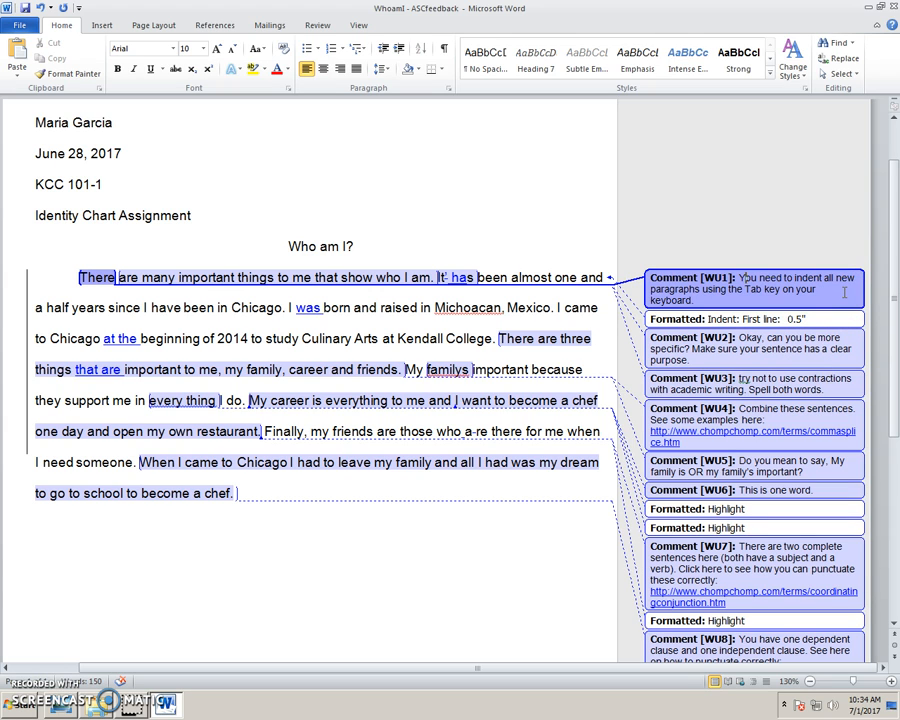
right_click(697, 284)
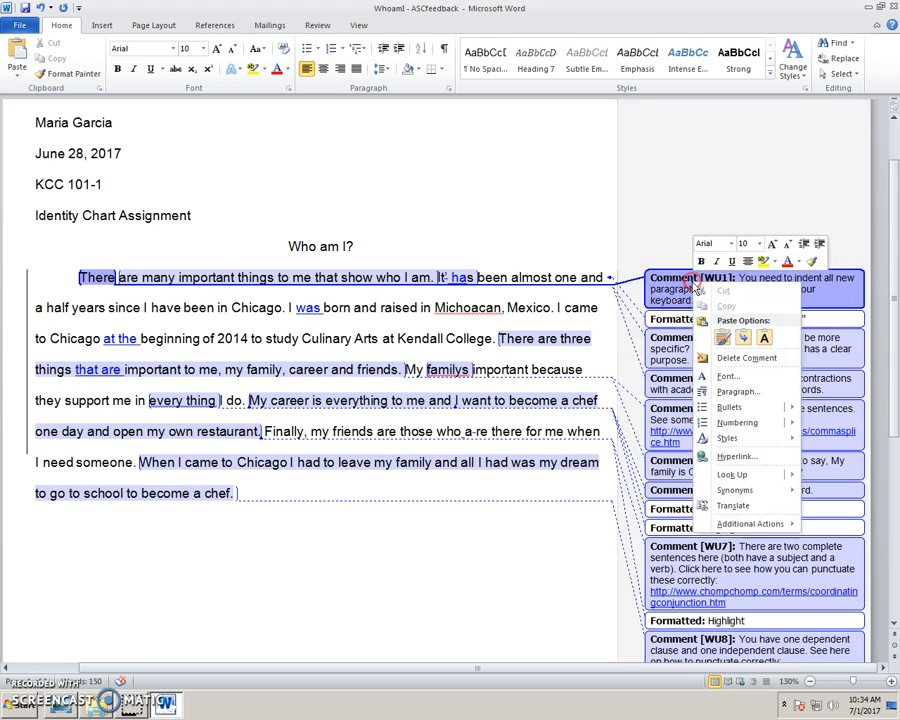
left_click(723, 358)
Accept the tracked format change that indents the paragraph's first line by 0.5".
left_click(727, 349)
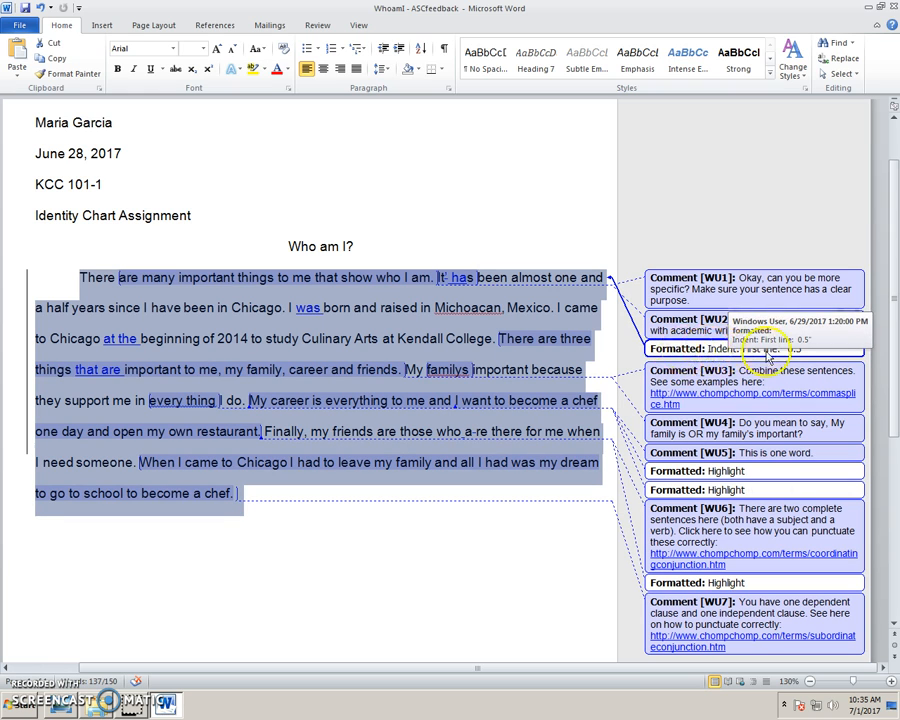
right_click(680, 348)
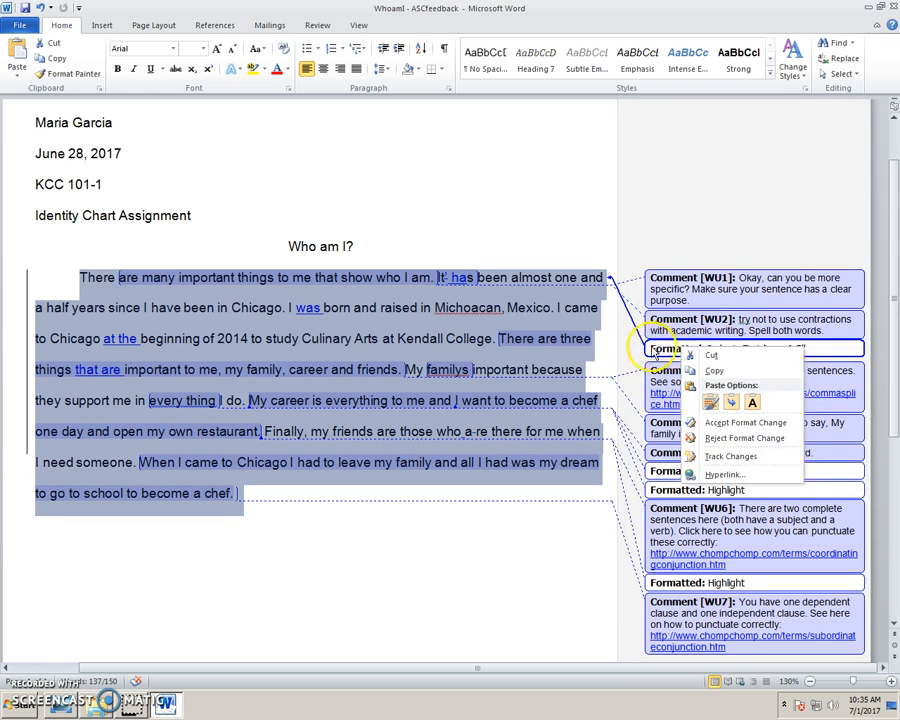
left_click(711, 428)
left_click(597, 292)
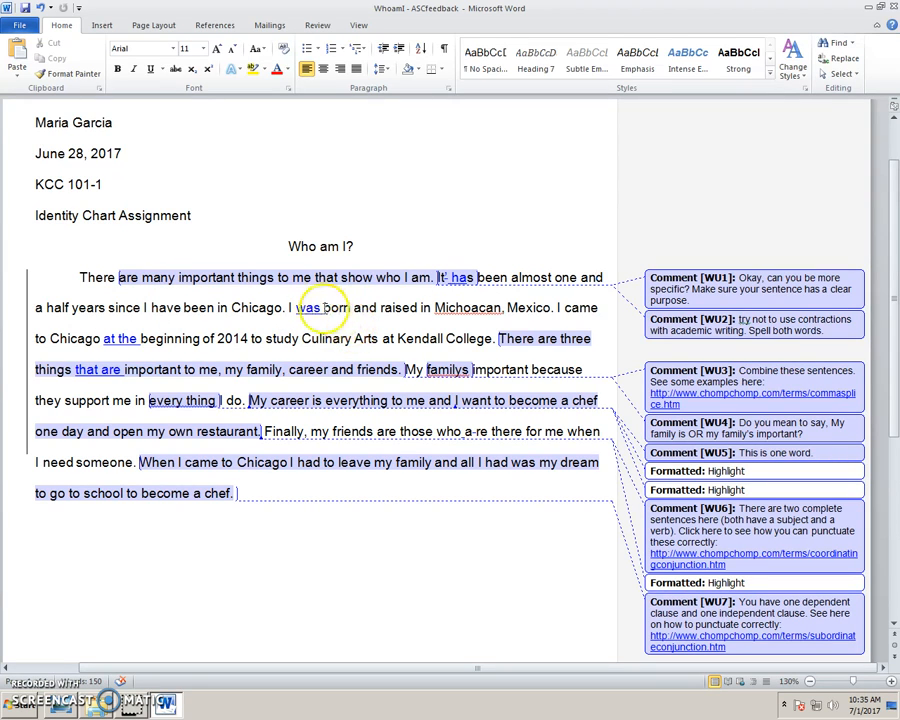
Accept the tracked insertion of "was" before "born and raised" in the essay's first paragraph.
left_click_drag(297, 308, 326, 310)
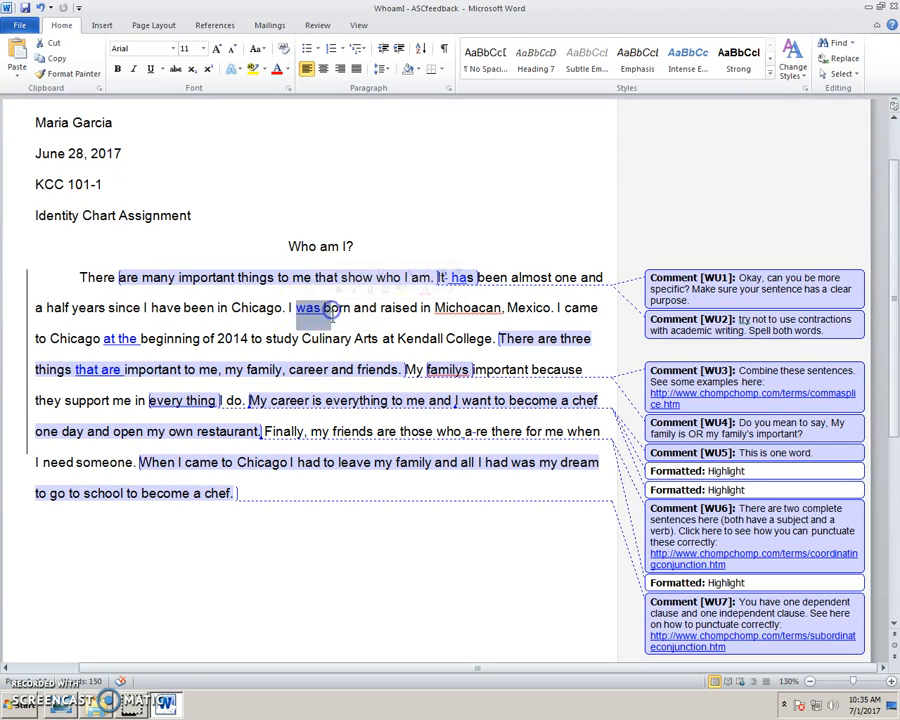
left_click(310, 309)
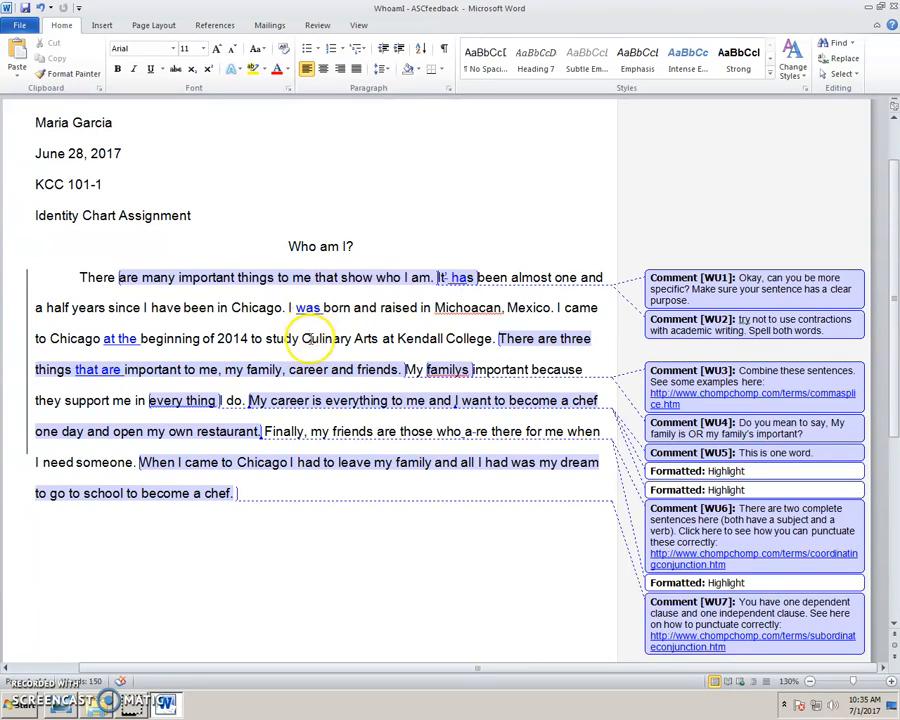
left_click(300, 308)
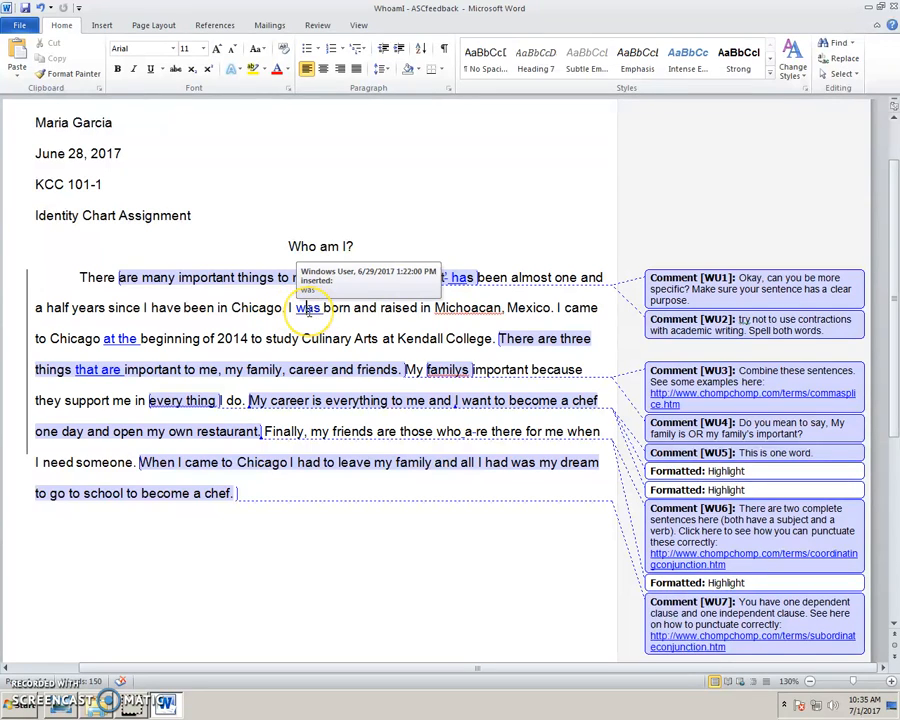
left_click(288, 345)
left_click(300, 308)
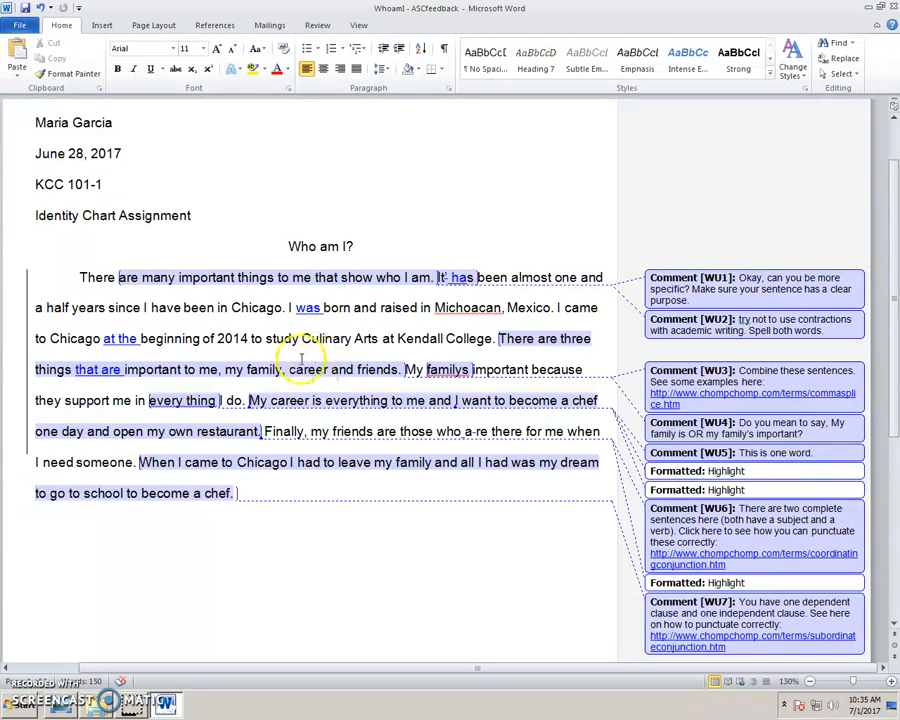
right_click(307, 308)
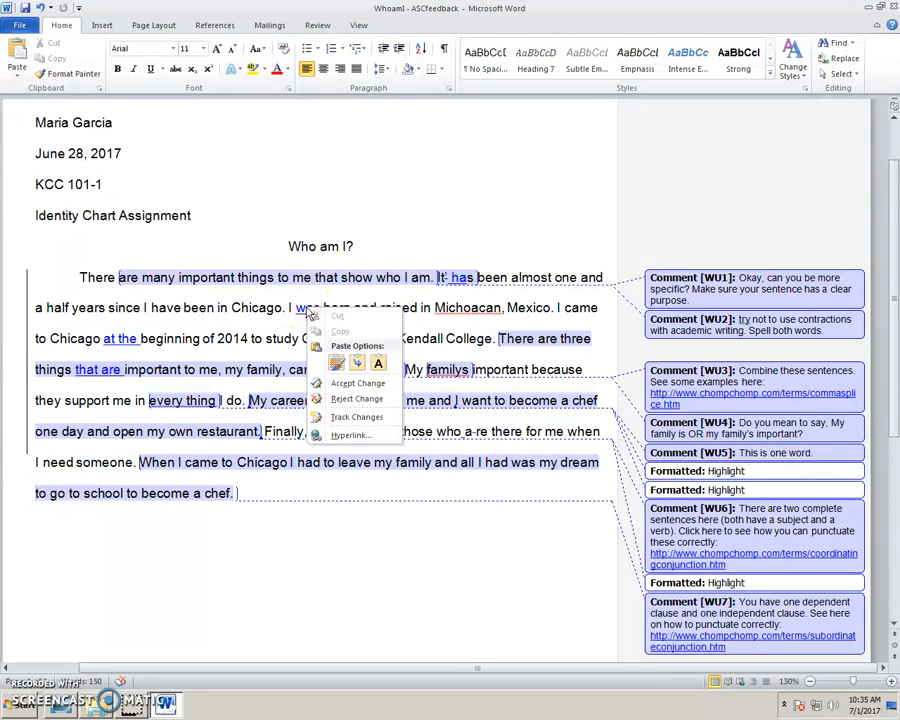
left_click(355, 385)
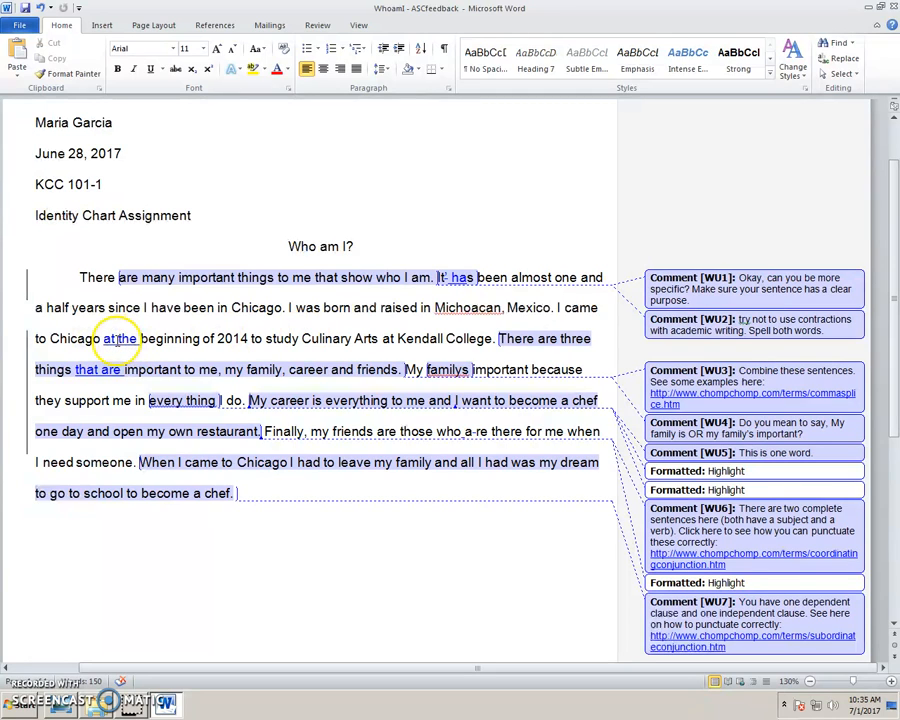
Reject the tracked insertion "at the" before "beginning of 2014" and undo the rejection.
right_click(118, 339)
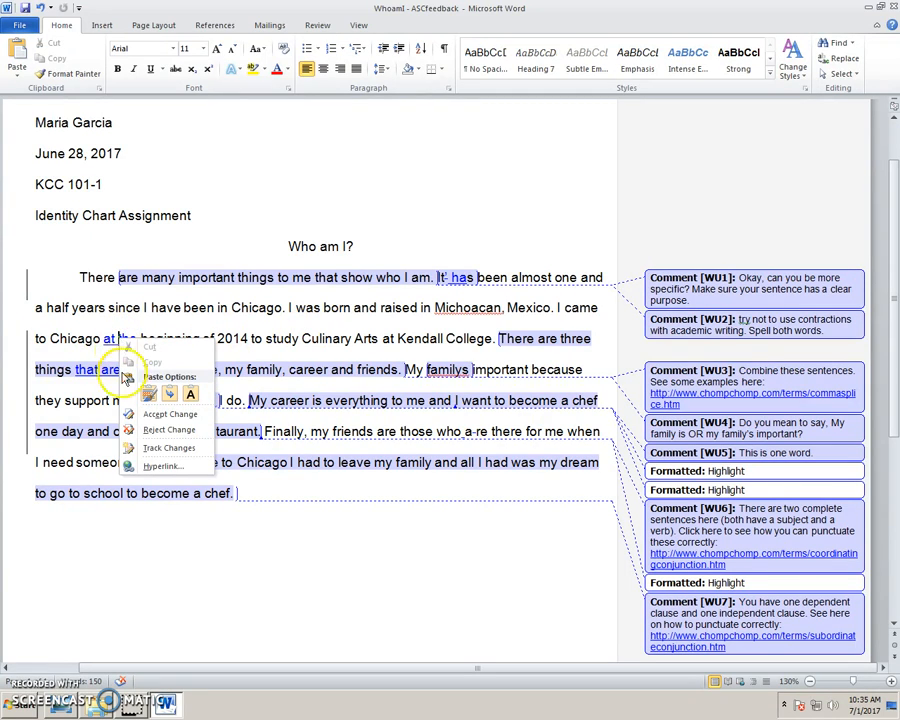
left_click(170, 430)
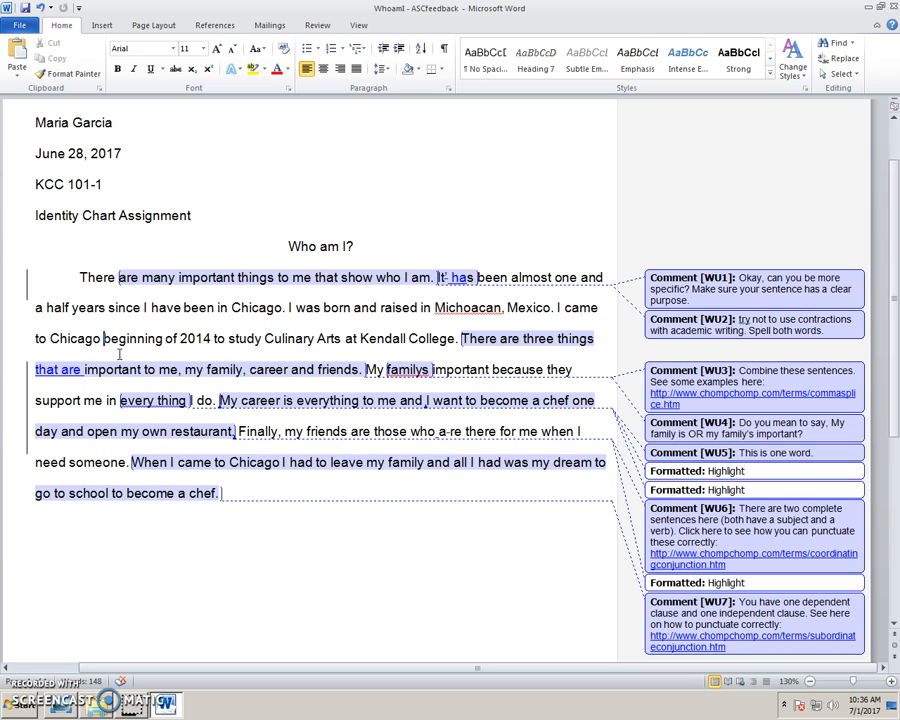
left_click(40, 9)
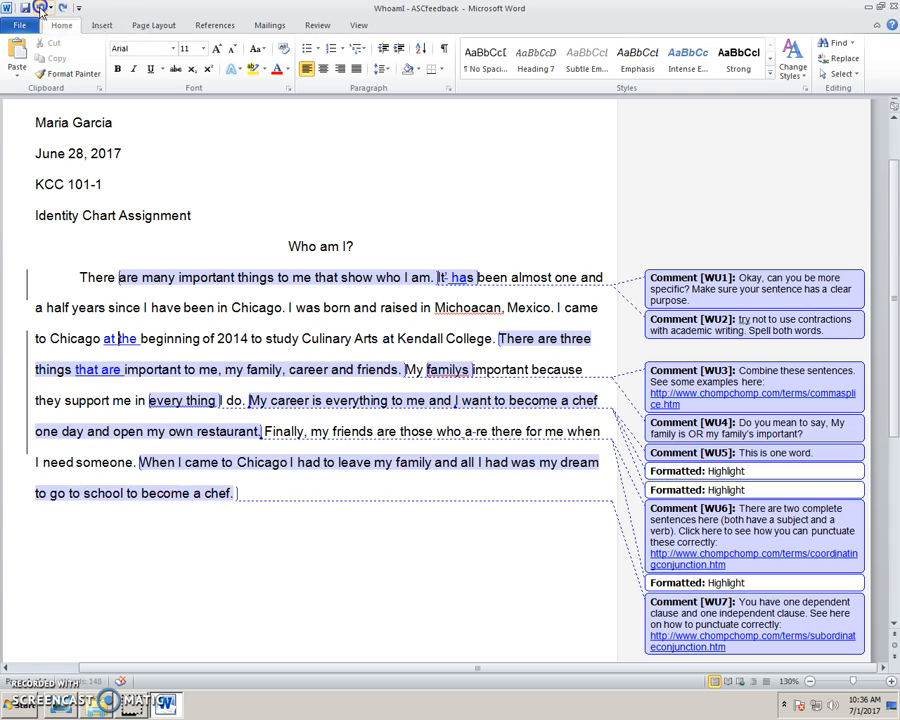
Accept the tracked insertion "at the" before "beginning of 2014".
right_click(112, 338)
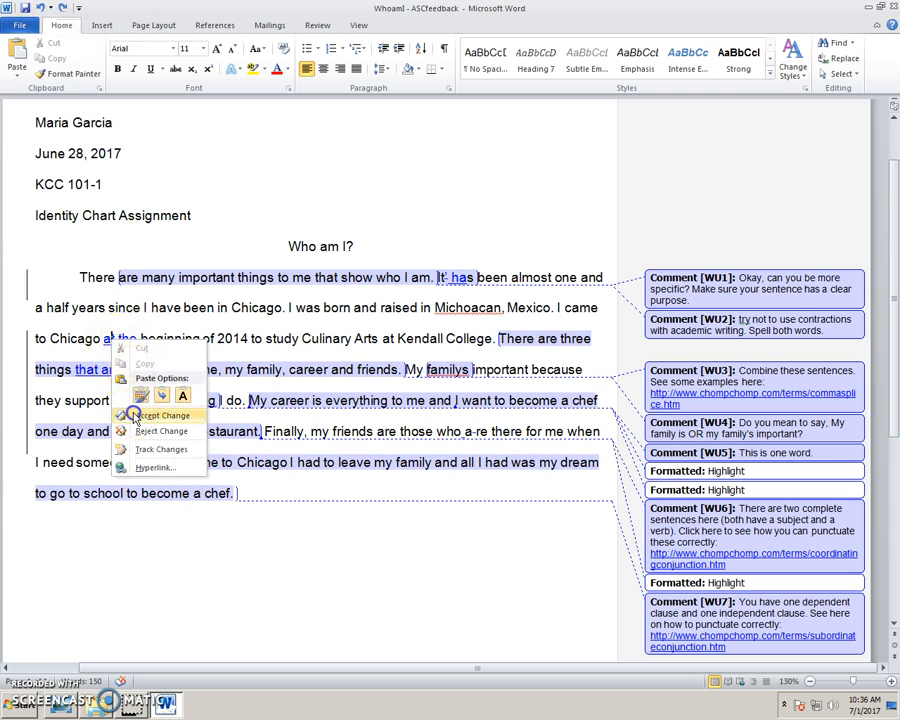
left_click(150, 415)
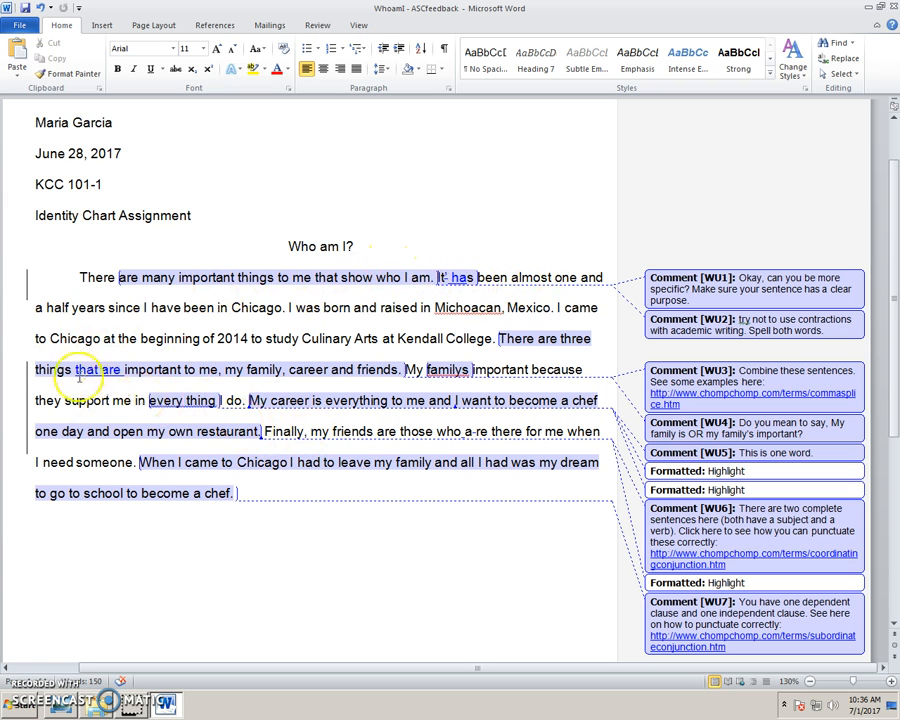
scroll(770, 295, "down", 3)
scroll(772, 420, "down", 5)
scroll(316, 322, "up", 10)
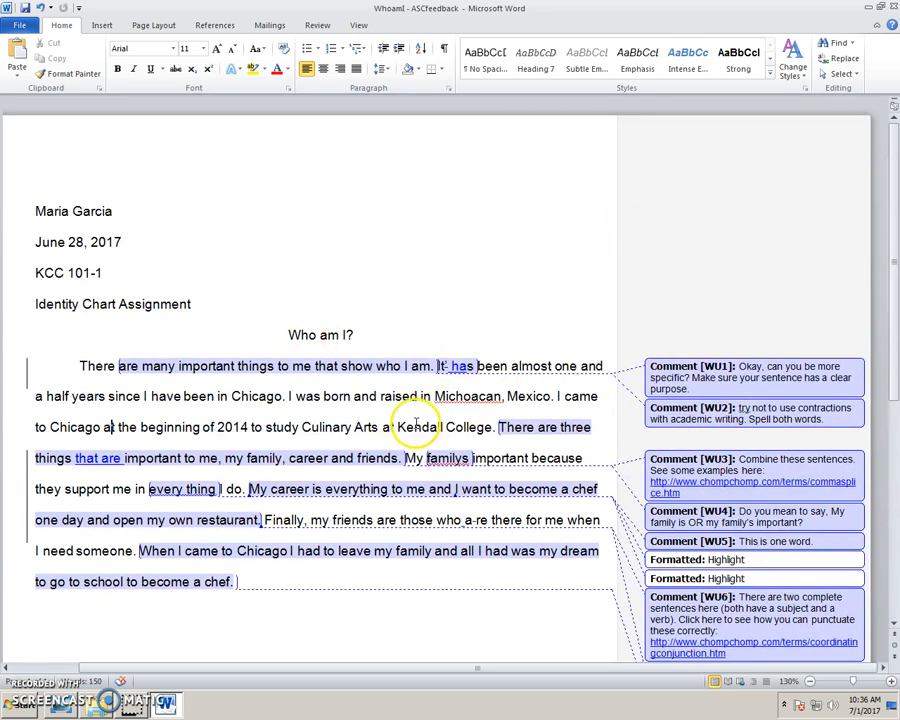
mouse_move(446, 512)
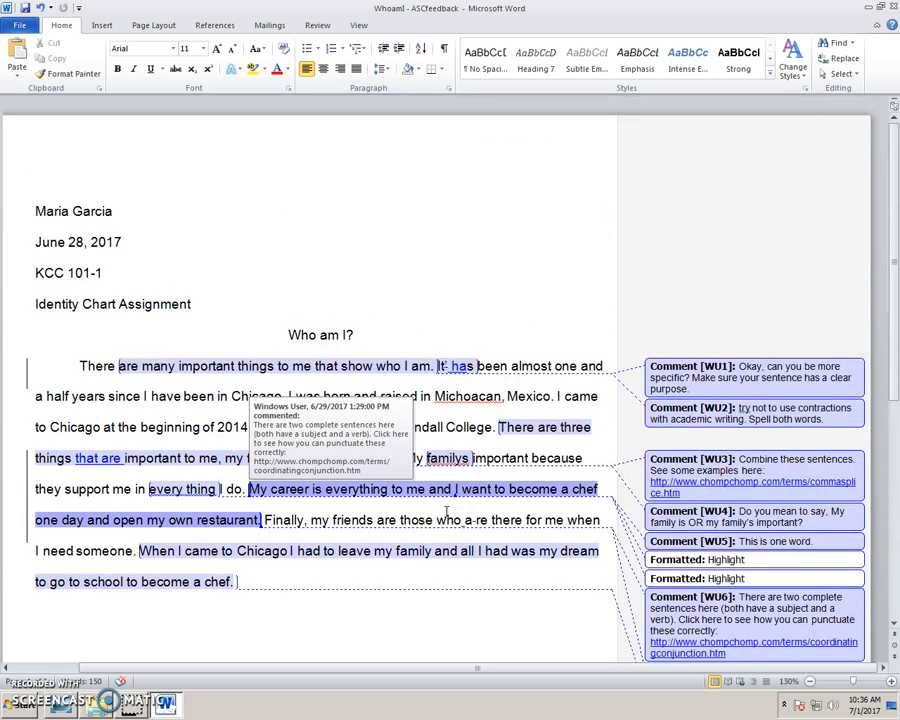
left_click(400, 420)
Save a copy of the essay in the Downloads folder as a Word document named "WhoamI - final".
left_click(22, 26)
left_click(38, 70)
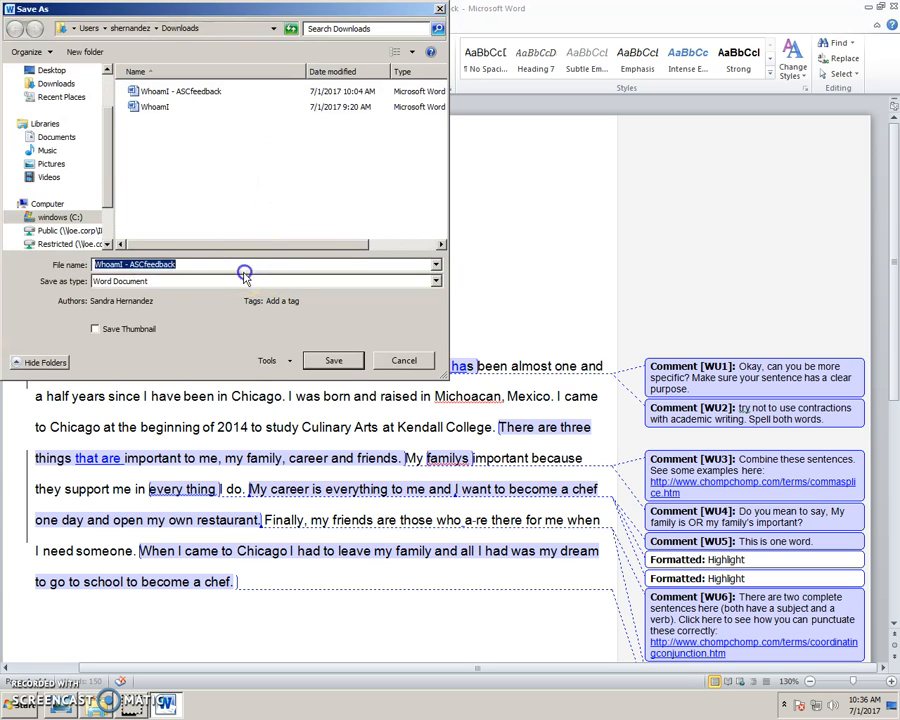
double_click(136, 264)
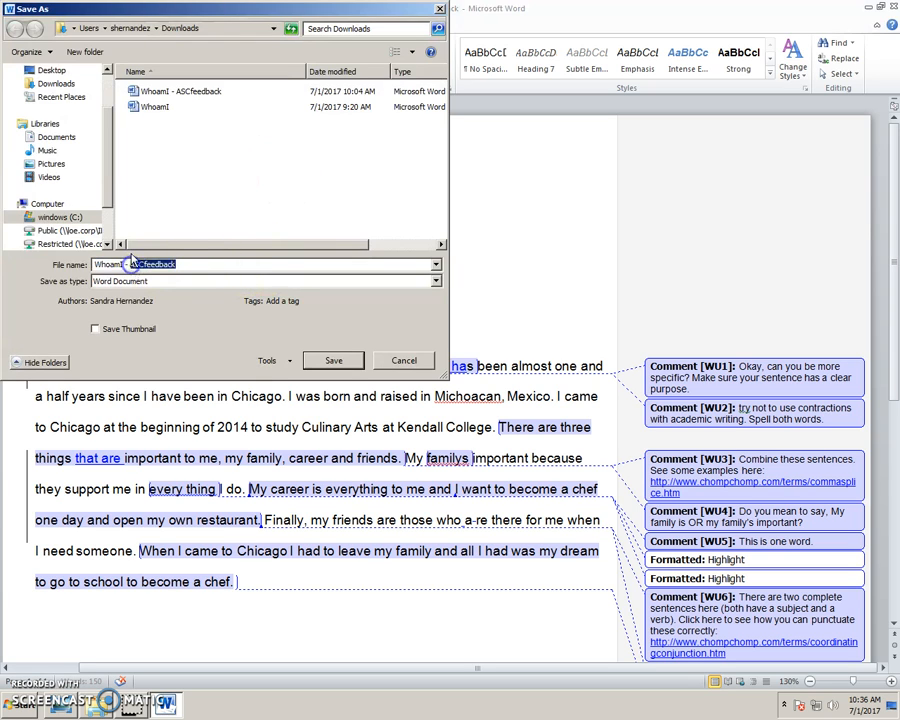
type("final")
left_click(334, 360)
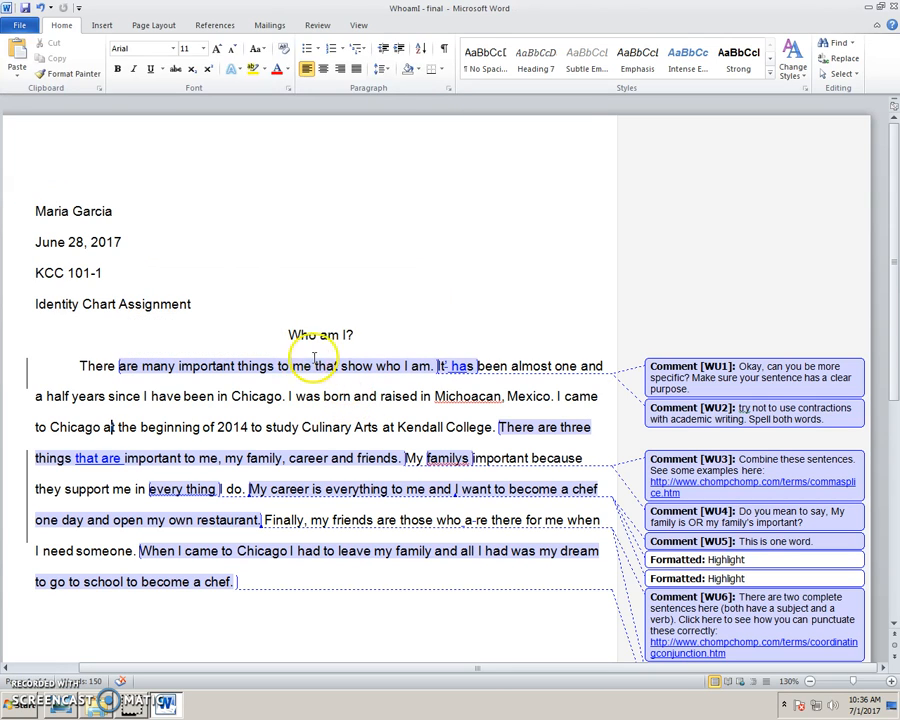